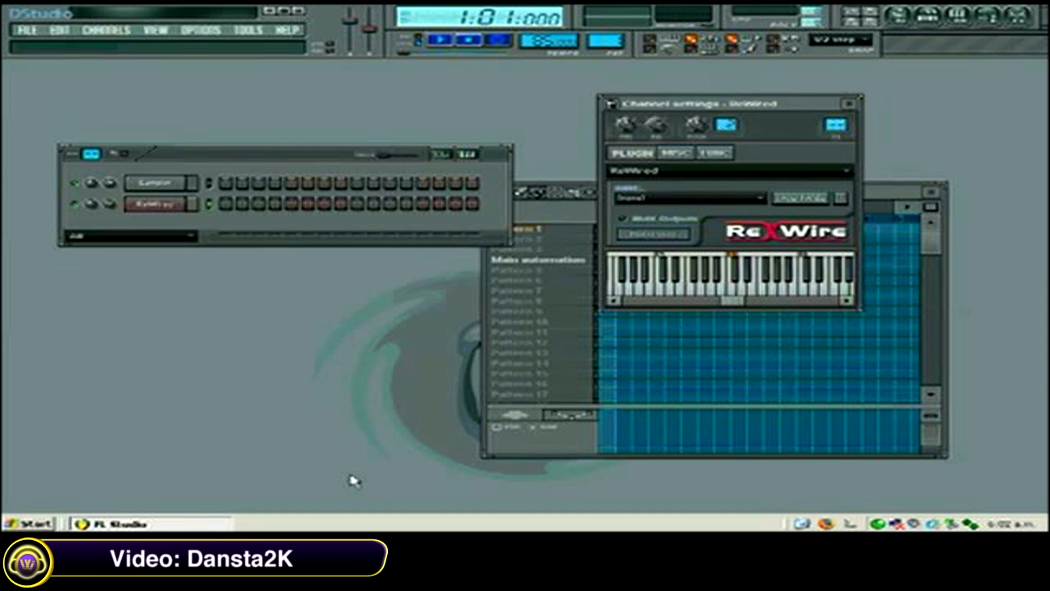
Step: Undo the last edit and scroll down through the Reason ReWire channel's settings
key("ctrl+z")
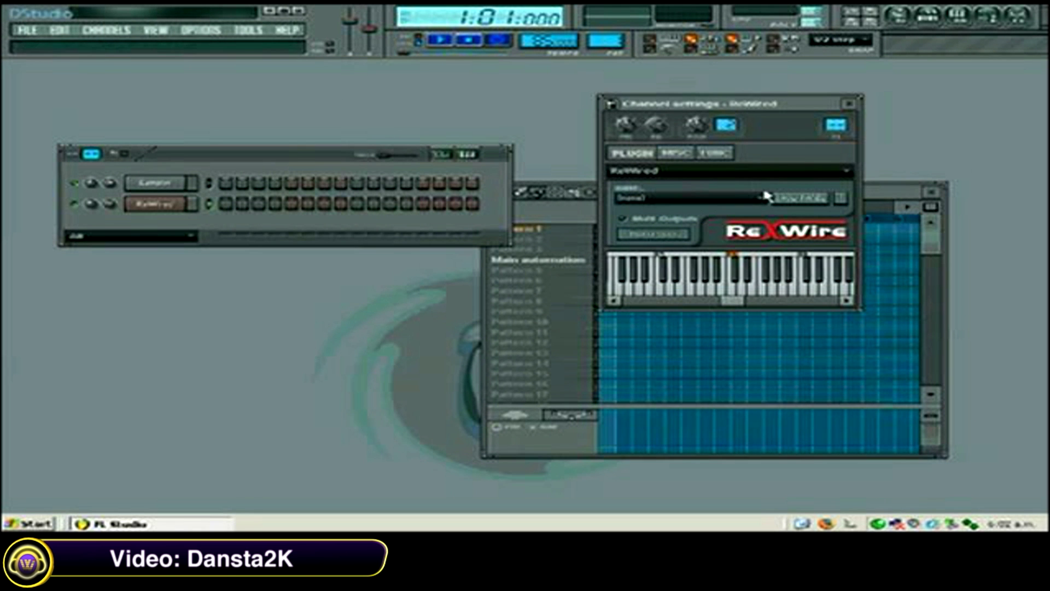
scroll(758, 204, "down", 1)
left_click(792, 201)
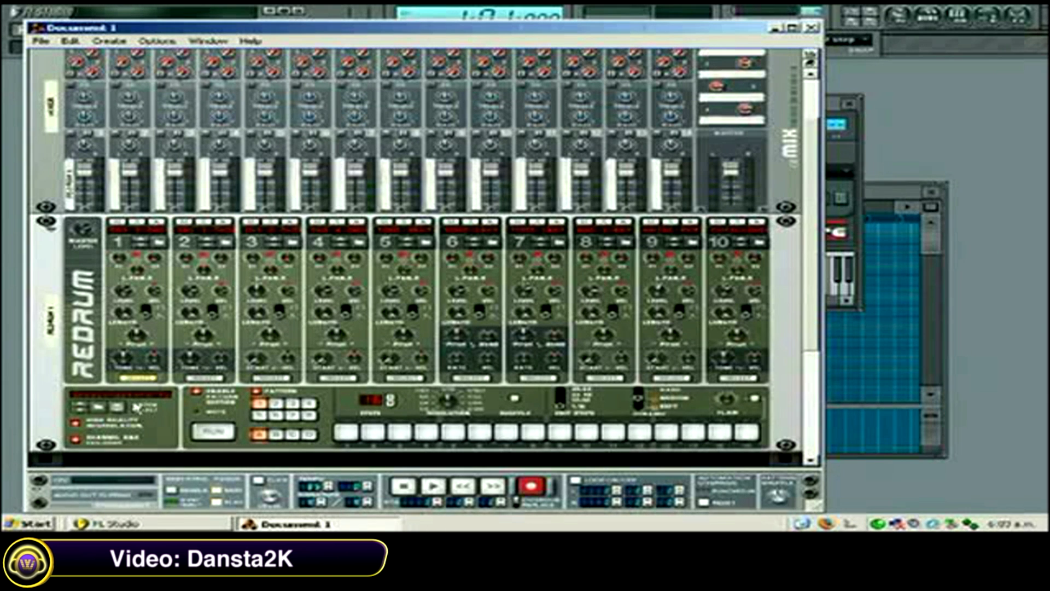
left_click(157, 223)
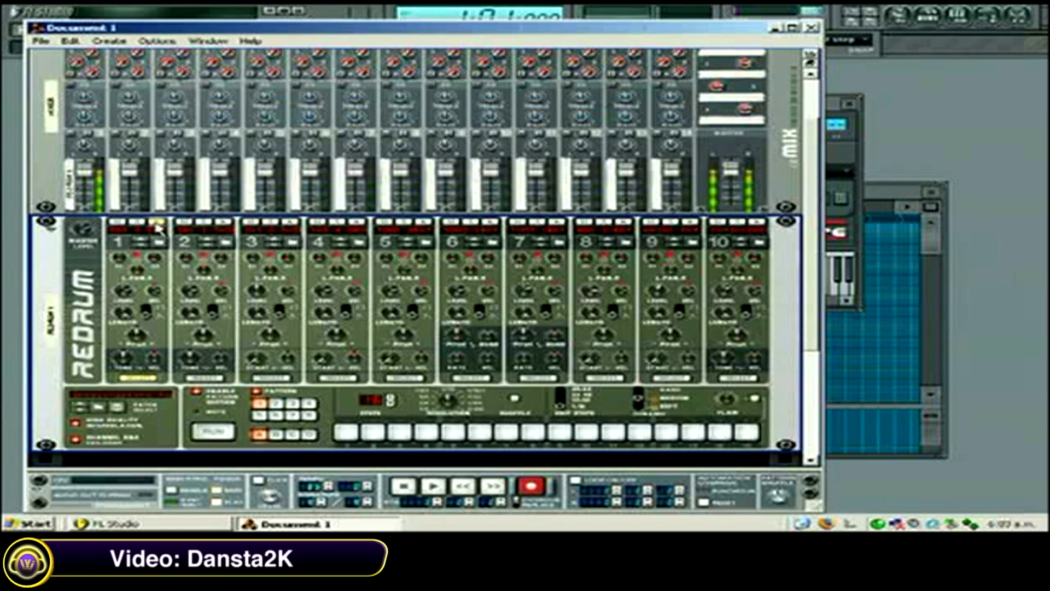
left_click(224, 223)
left_click(290, 222)
Step: Back in FL Studio, map the MIDI input port to the Reason bus and confirm
key("alt+Tab")
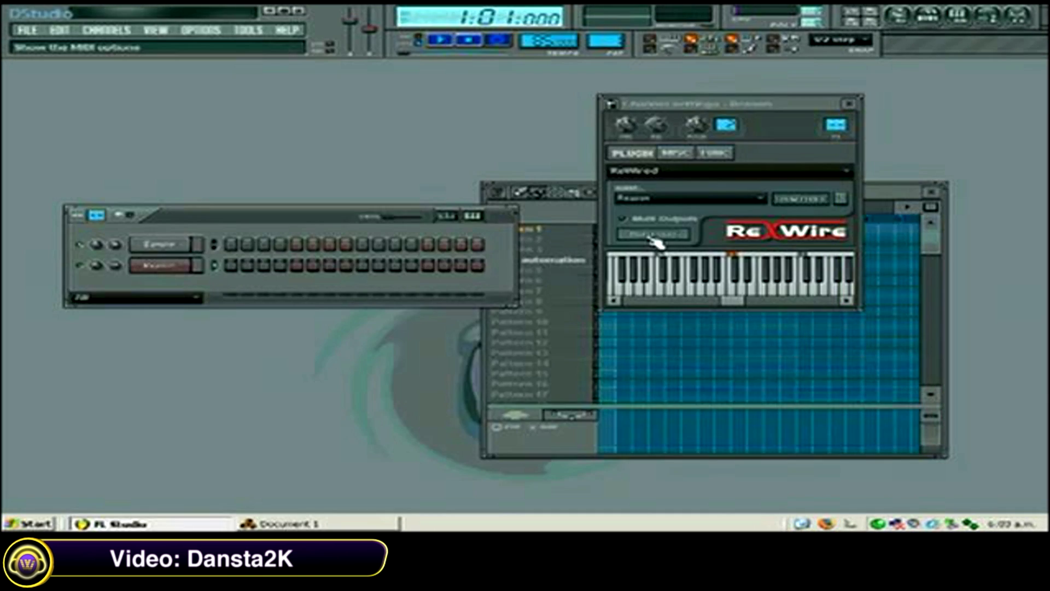
left_click(654, 236)
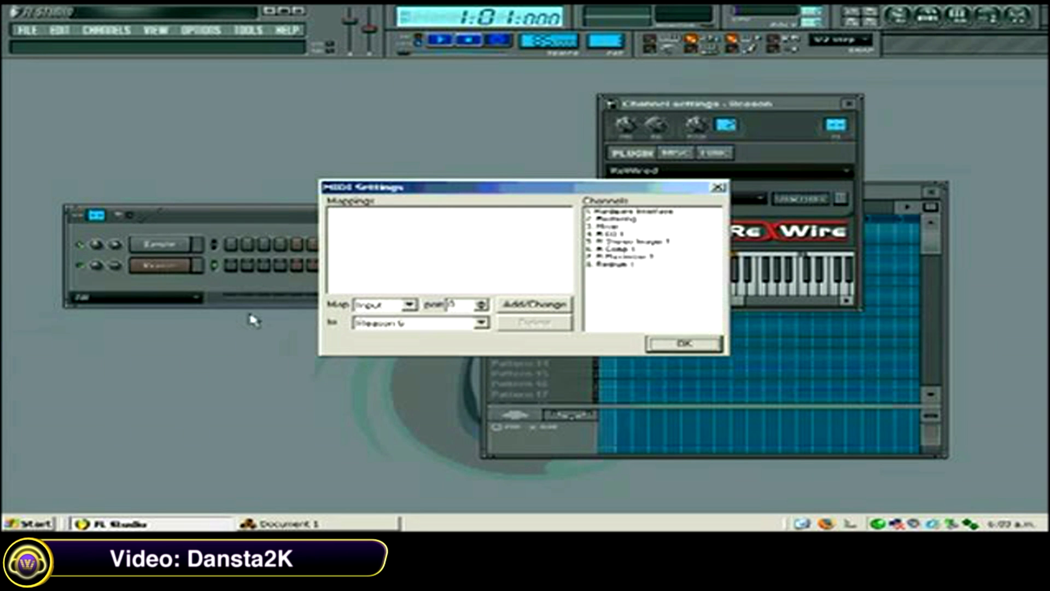
left_click(516, 307)
key("Return")
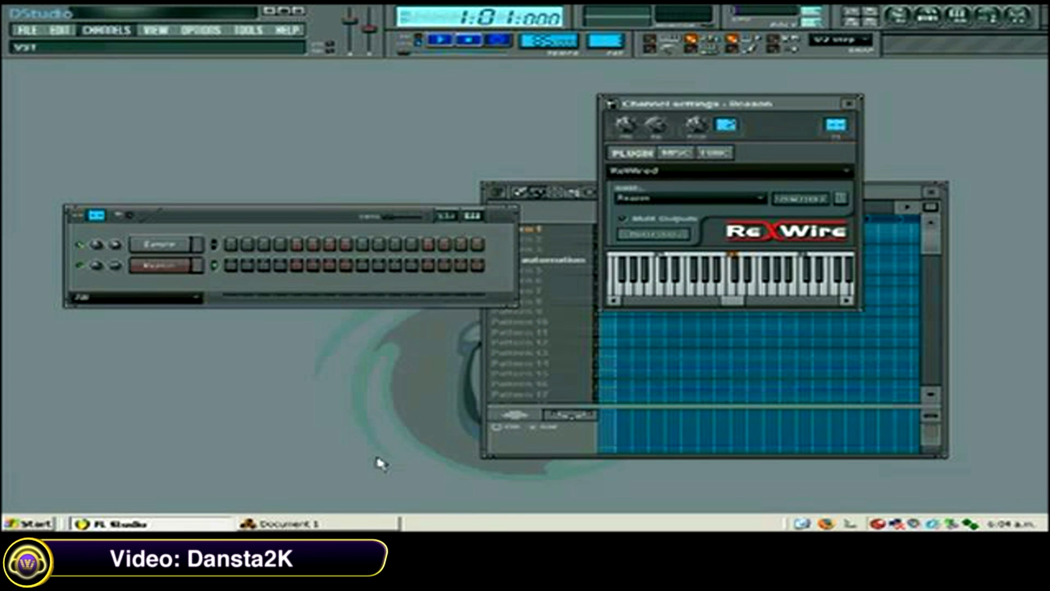
Step: Add and select a MIDI Out channel, then bring Reason's Document 1 to the front
left_click(366, 442)
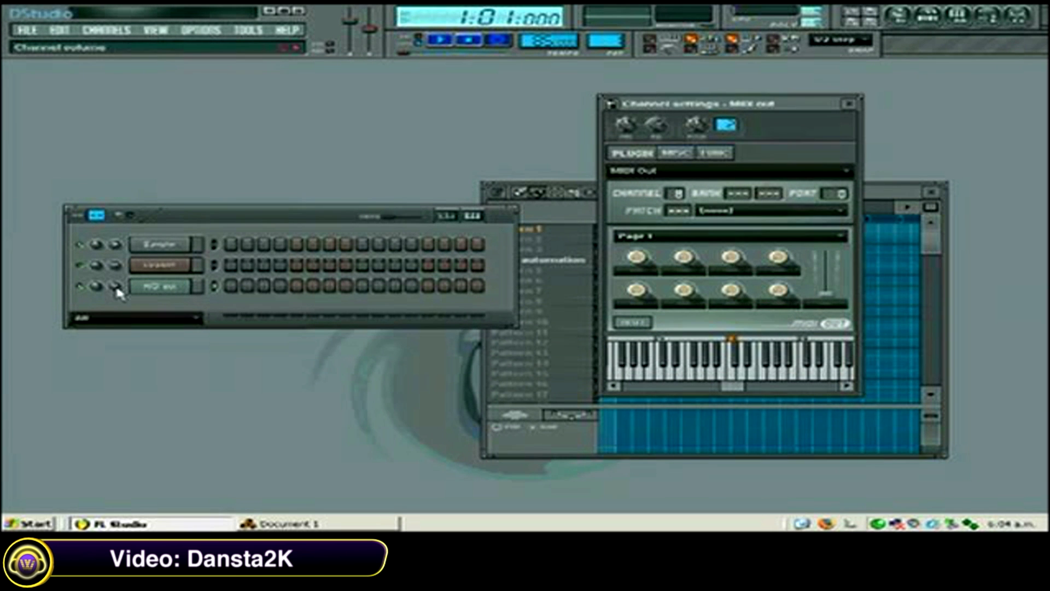
left_click(164, 287)
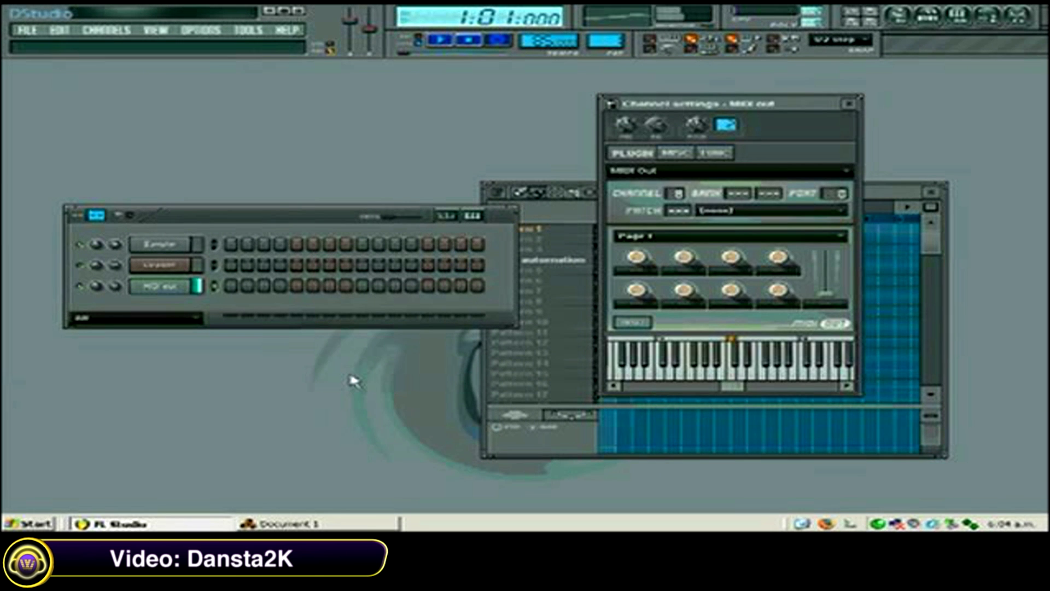
left_click(364, 524)
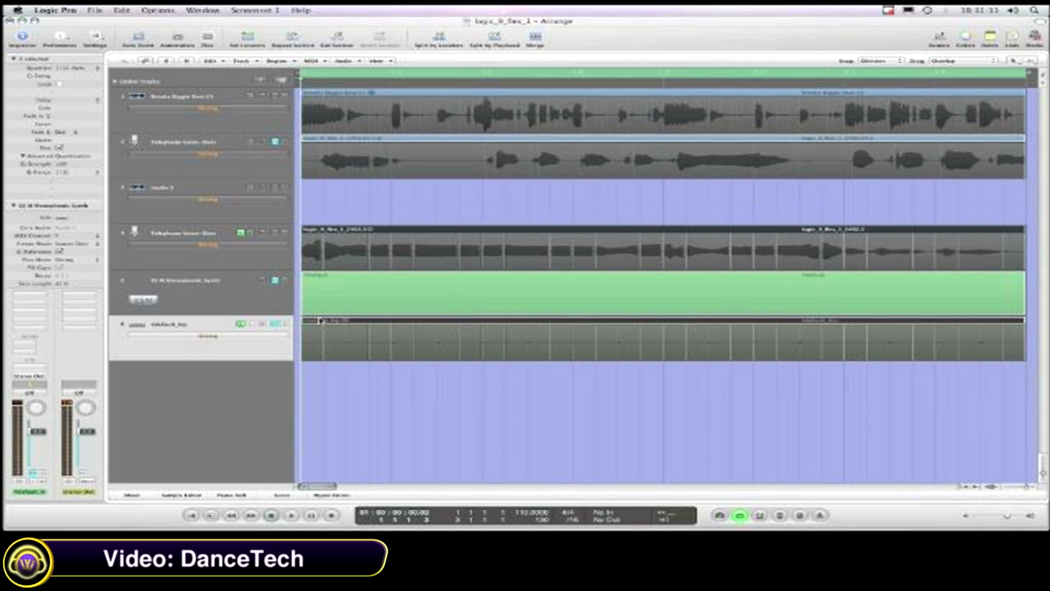
left_click(267, 262)
left_click(267, 349)
left_click(267, 263)
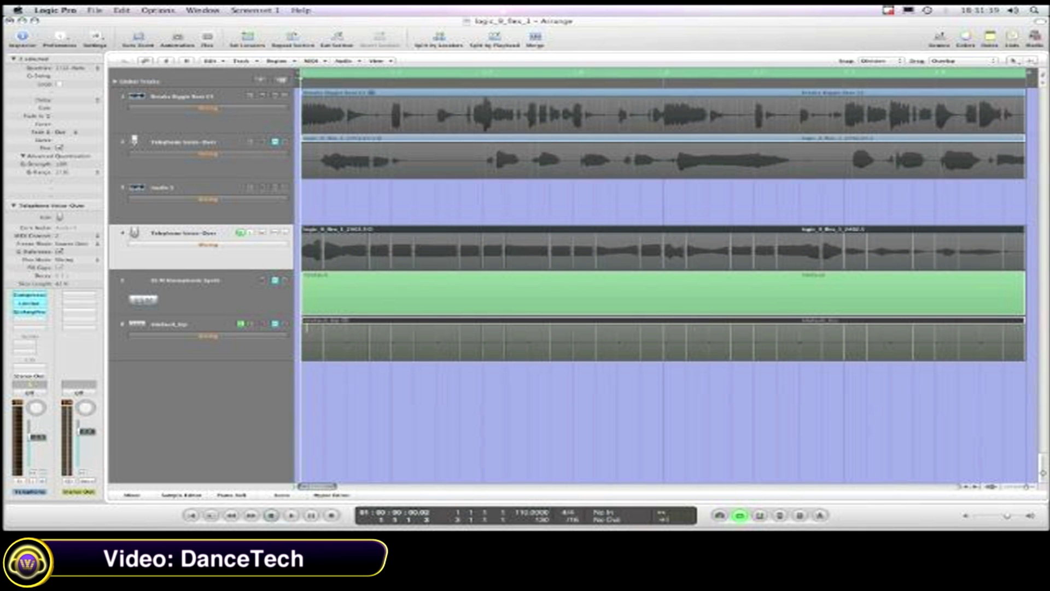
left_click(288, 348)
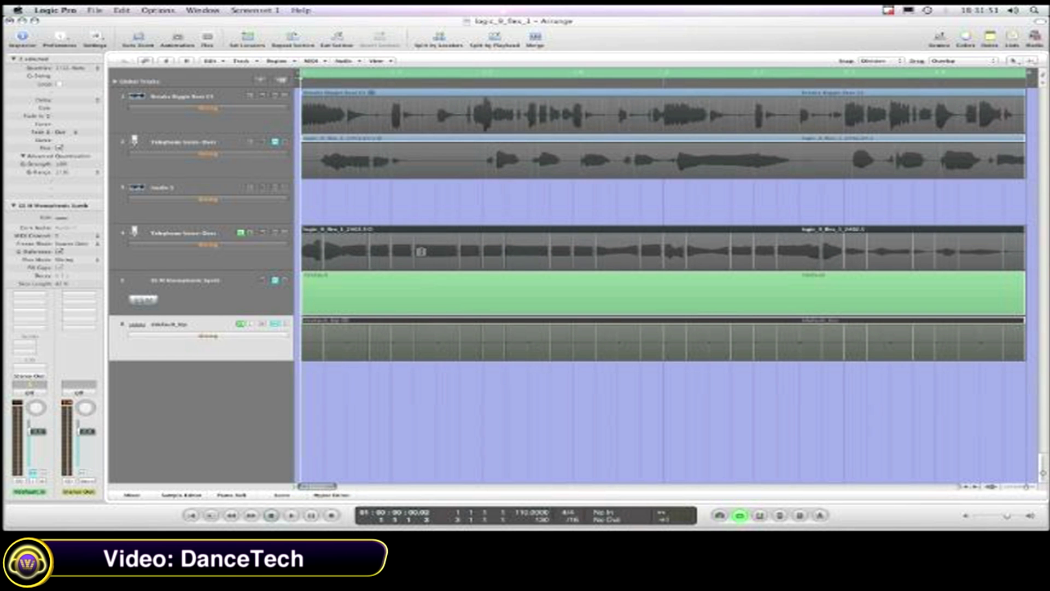
left_click(273, 264)
left_click(269, 353)
left_click(268, 266)
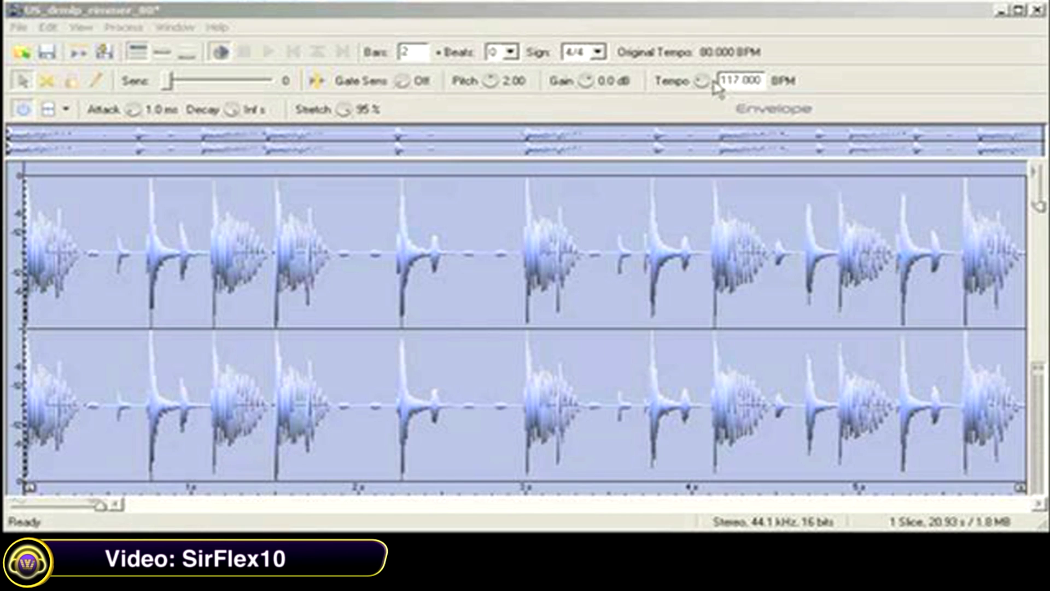
Step: Play the drum loop at an 80 BPM preview tempo, then stop
left_click_drag(706, 82, 703, 128)
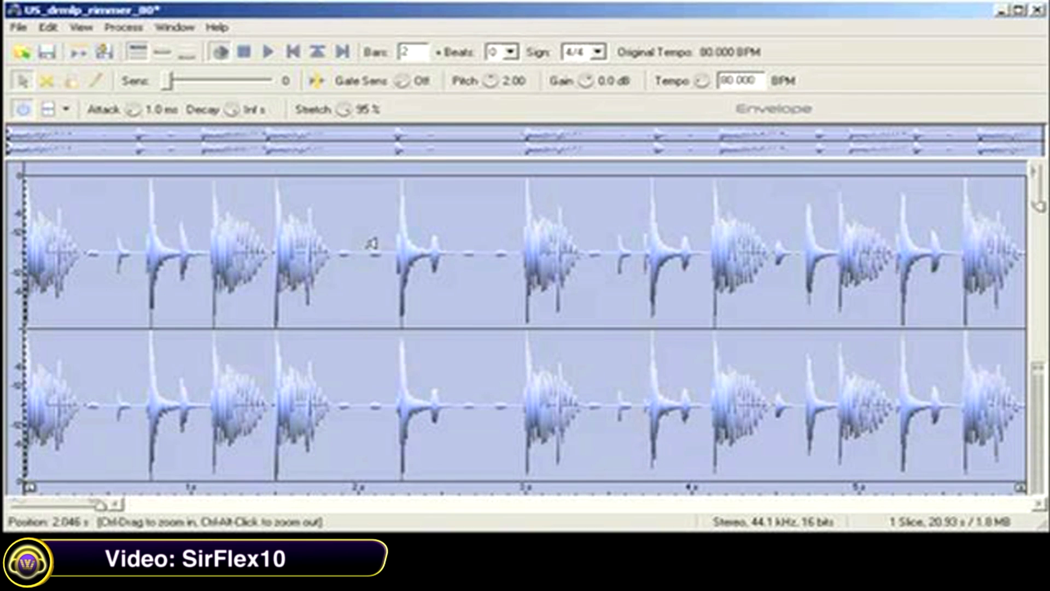
key("space")
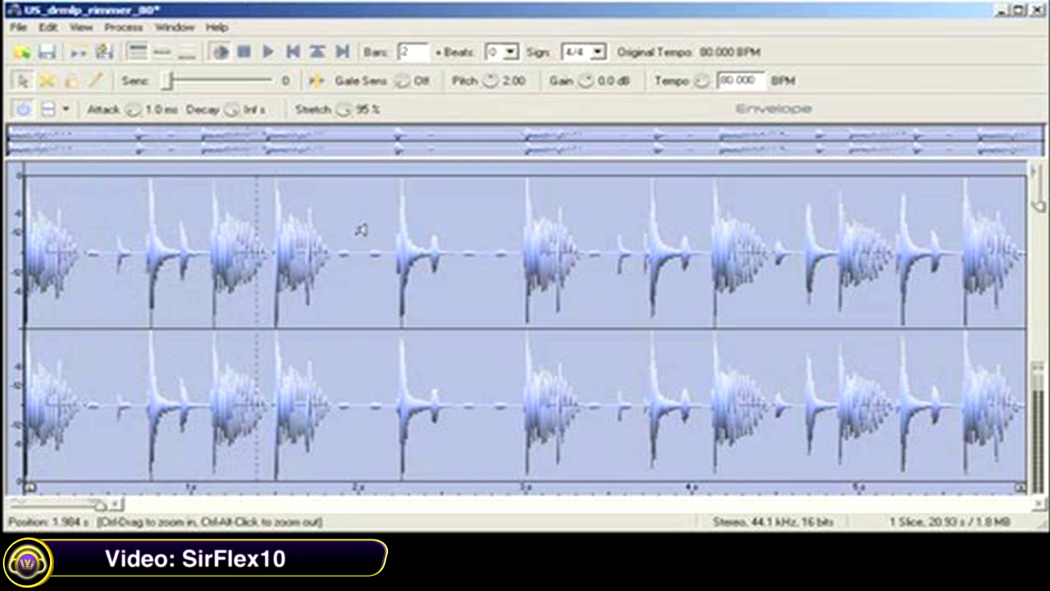
left_click(244, 52)
Step: Raise the preview tempo to 209 BPM and play the loop again
left_click_drag(701, 80, 704, 19)
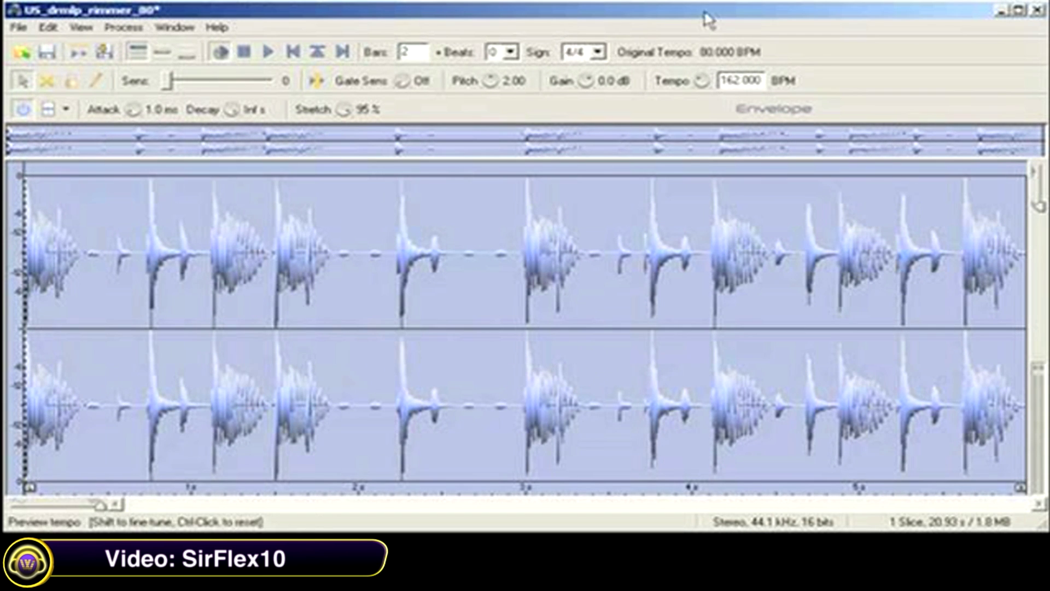
left_click_drag(701, 88, 701, 45)
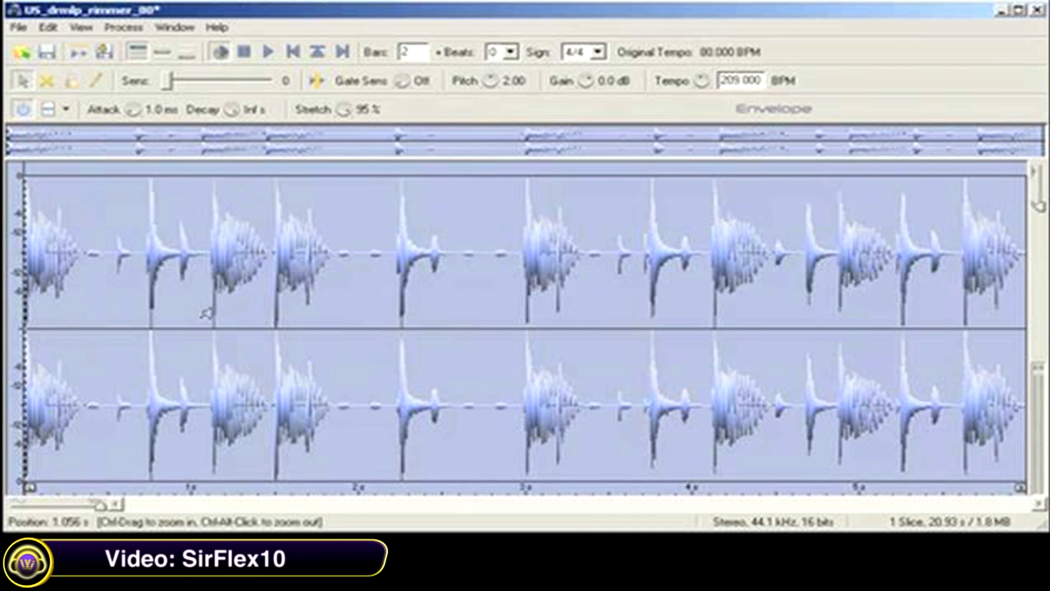
key("space")
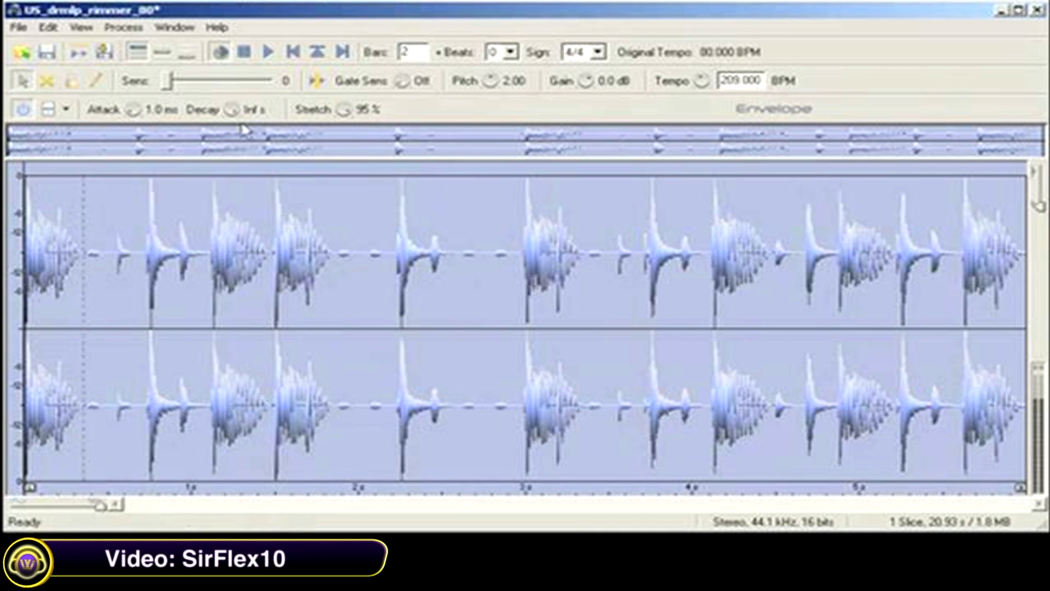
left_click(247, 55)
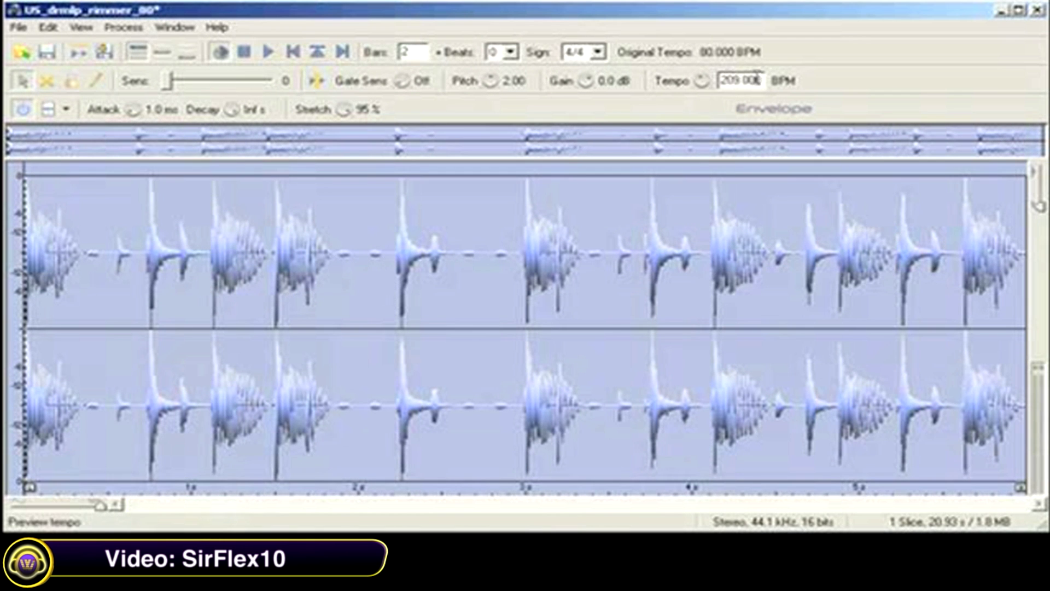
Step: Enter 80 BPM as the loop's preview tempo
double_click(760, 80)
type("80")
double_click(761, 80)
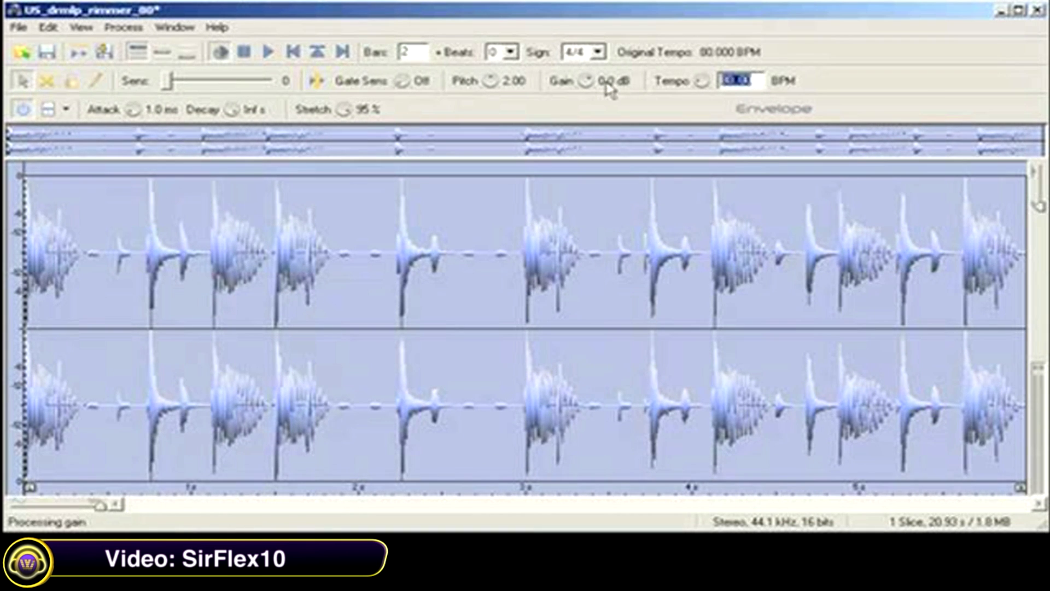
type("80")
key("Return")
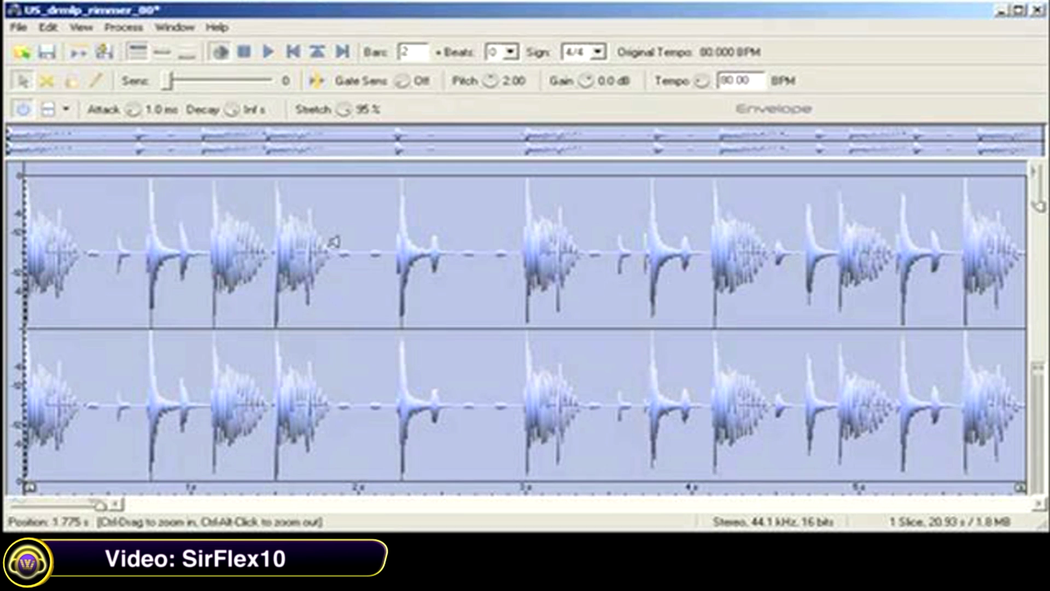
Step: Set slice sensitivity to 84 for 37 slices and play the sliced loop
left_click_drag(171, 81, 254, 87)
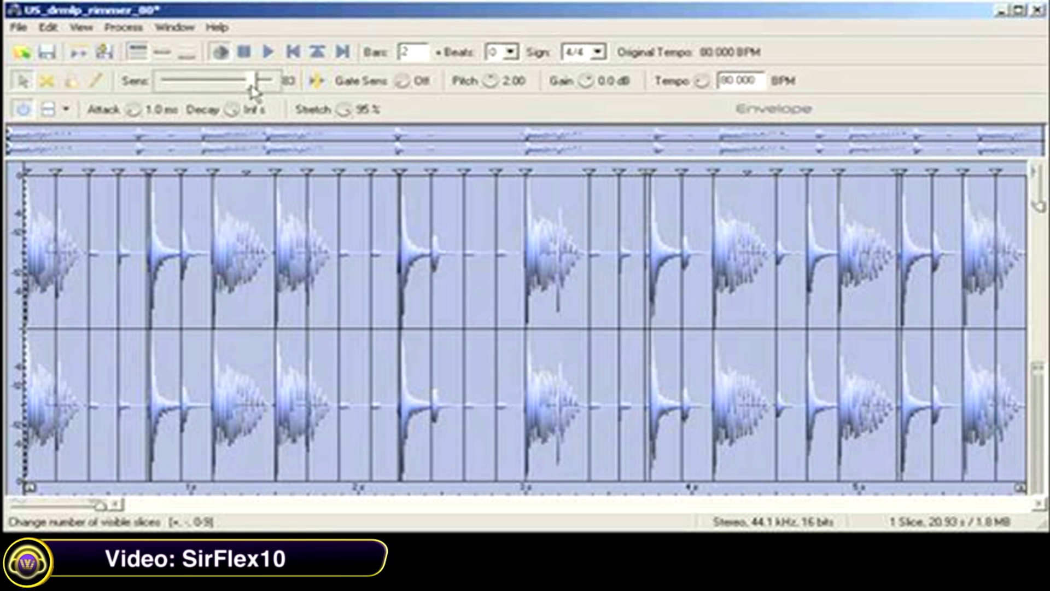
left_click_drag(254, 90, 258, 89)
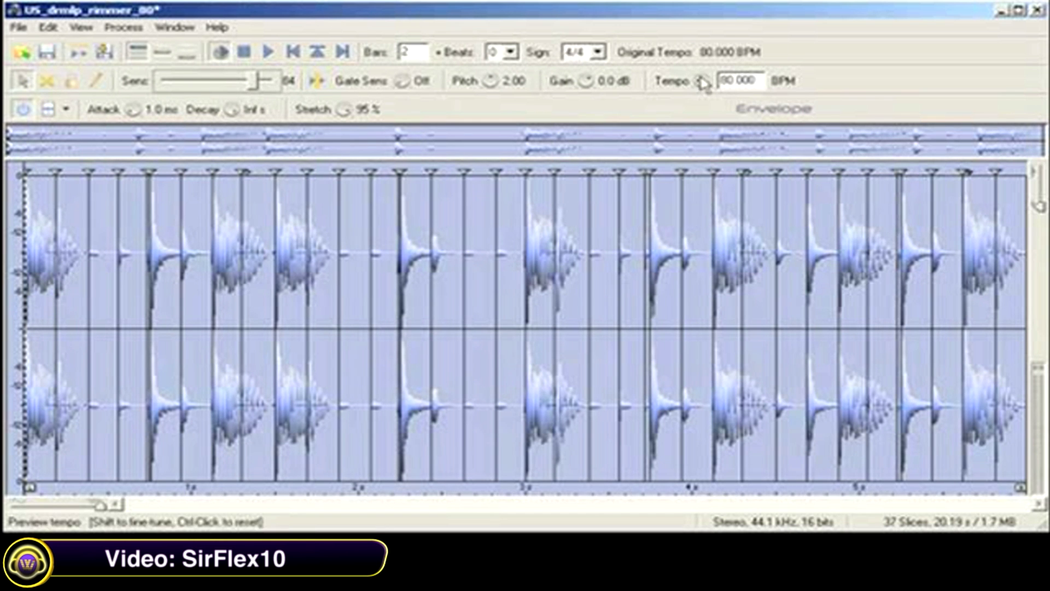
left_click(244, 52)
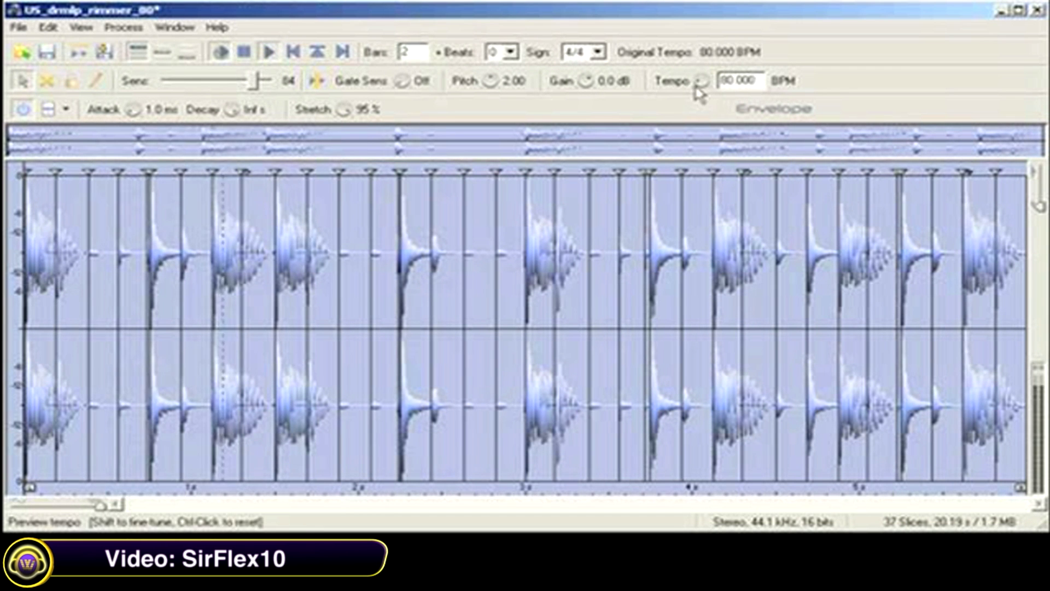